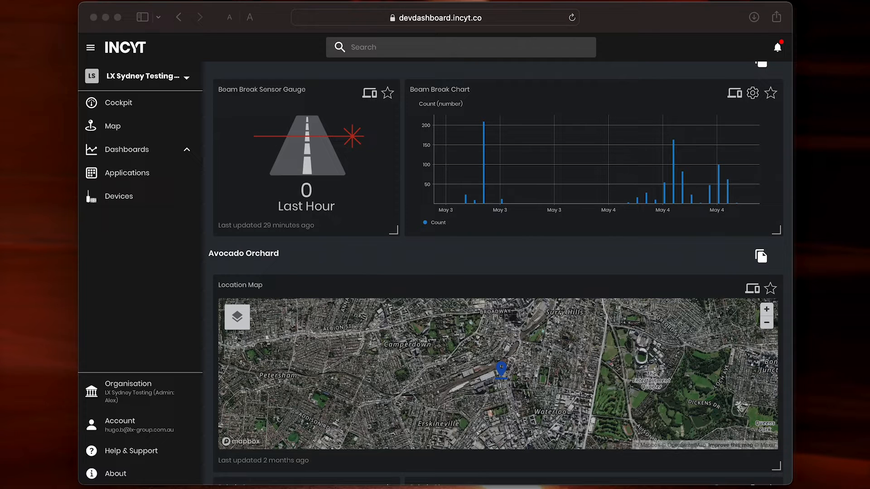
- Start creating a new application of the Spray Advisory type and proceed past its introduction
left_click(124, 173)
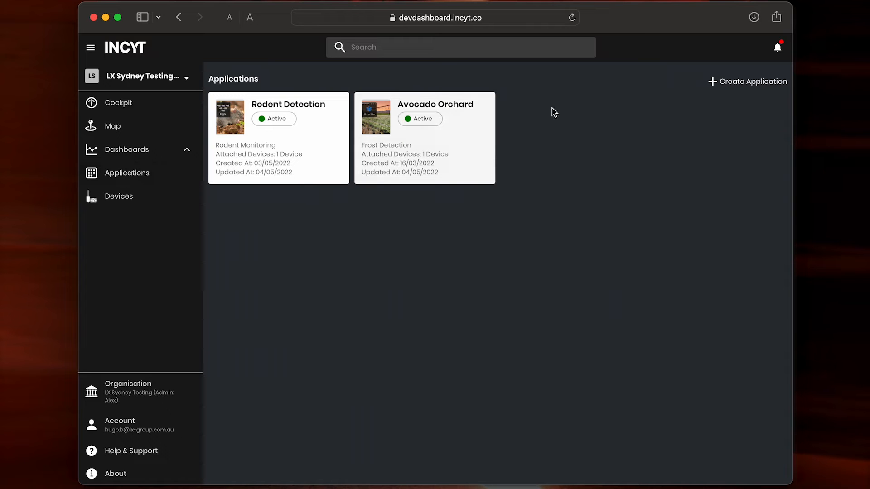
left_click(744, 83)
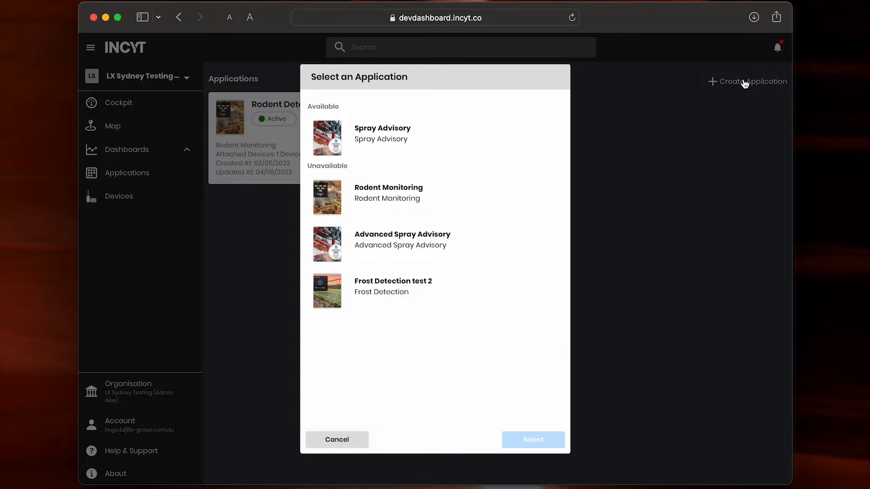
left_click(389, 144)
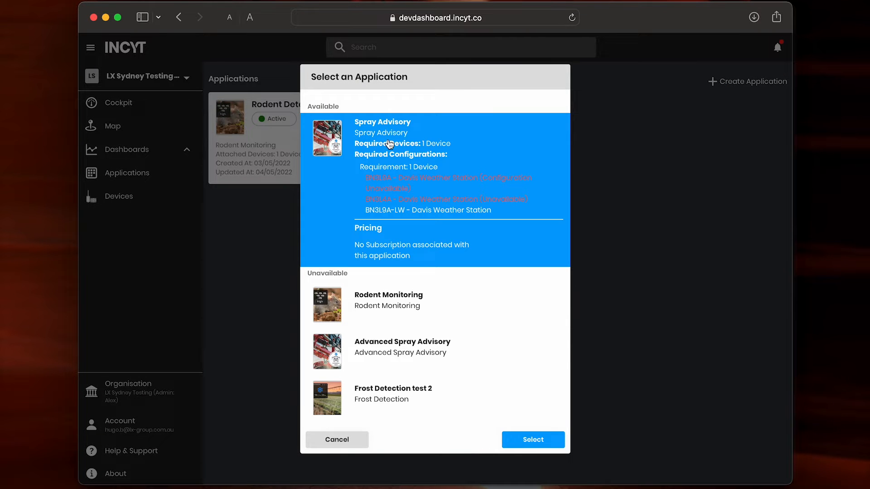
left_click(532, 442)
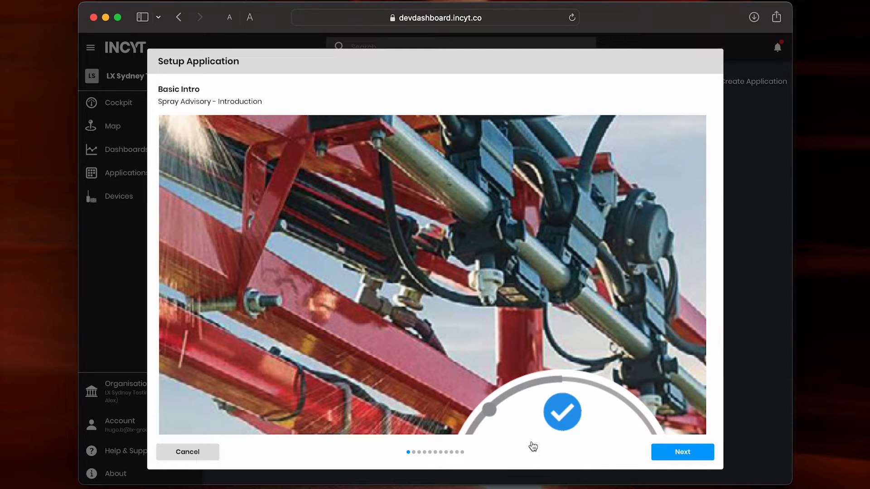
left_click(677, 453)
- Keep Spray Advisory as the application name and select the Davis Weather Station - Spray device
left_click(174, 128)
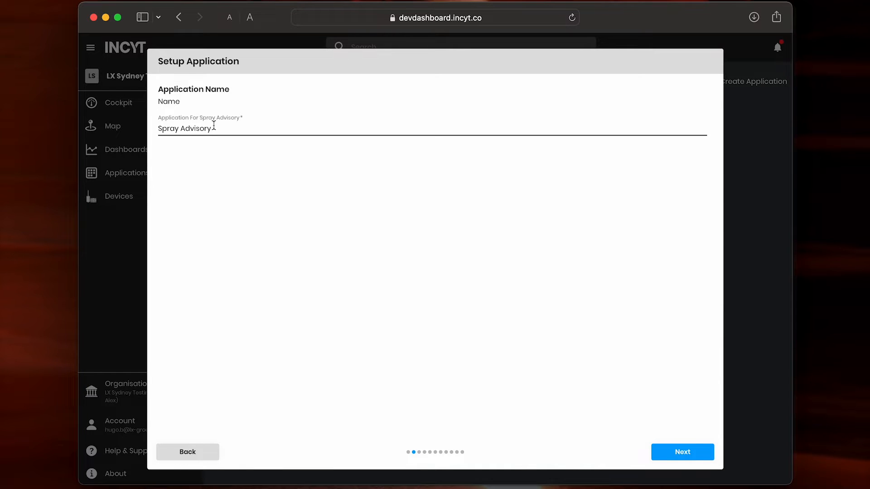
left_click(457, 177)
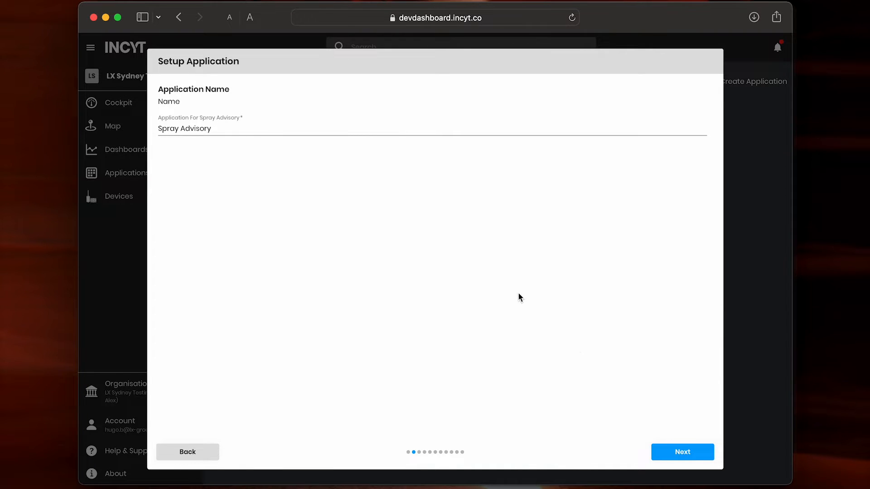
left_click(674, 450)
left_click(222, 130)
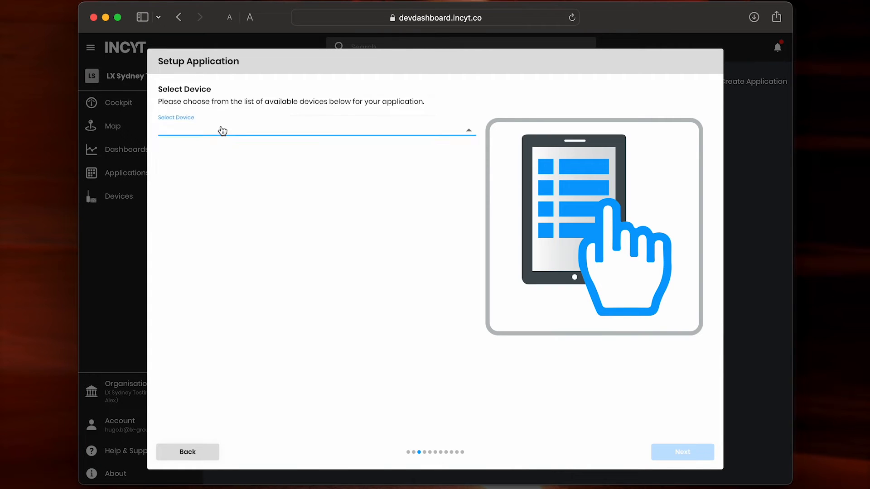
left_click(176, 129)
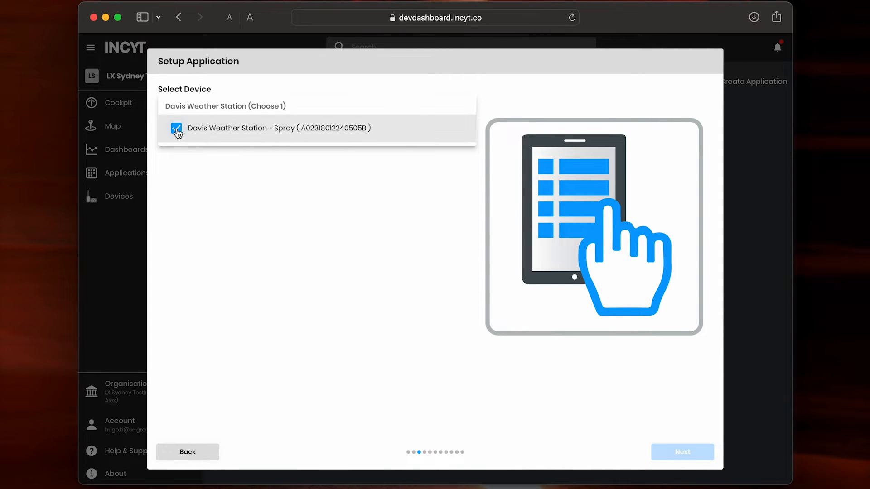
left_click(679, 427)
left_click(682, 451)
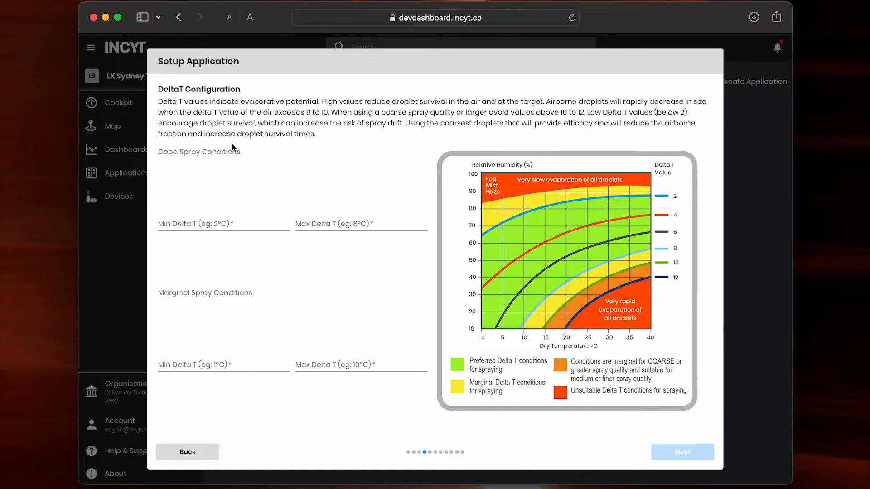
- Set Delta T to min 2 and max 8 for good spray conditions, and min 1 and max 10 for marginal conditions
left_click(199, 222)
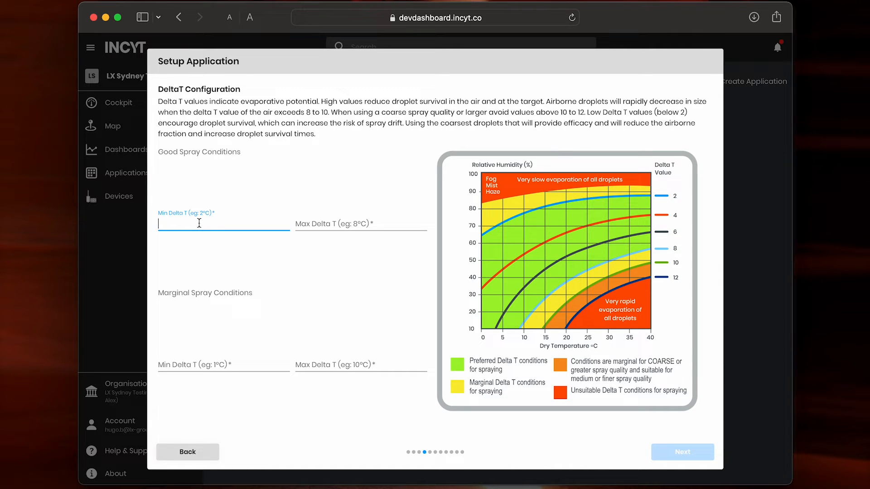
type("2")
left_click(344, 223)
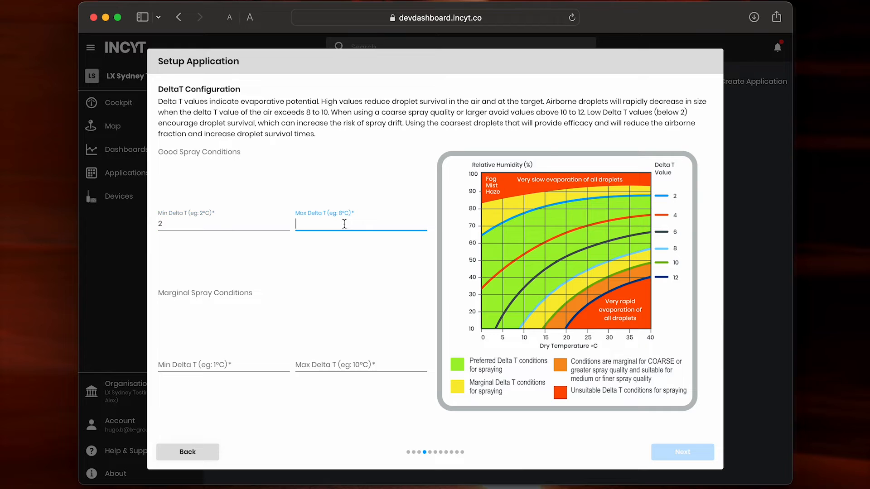
type("8")
left_click(218, 360)
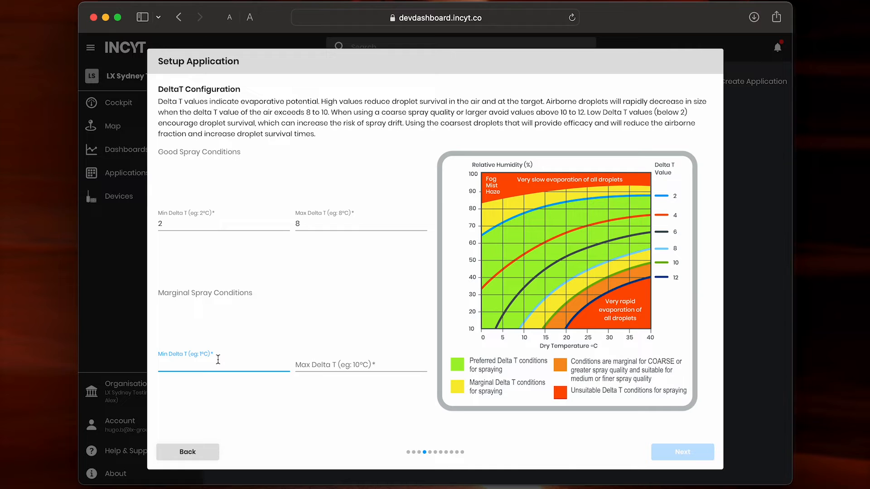
type("1")
key("Tab")
type("10")
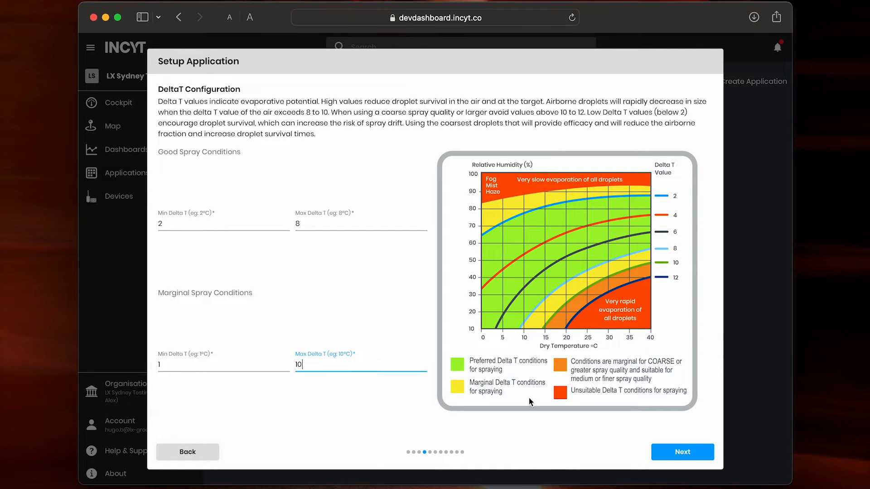
left_click(672, 452)
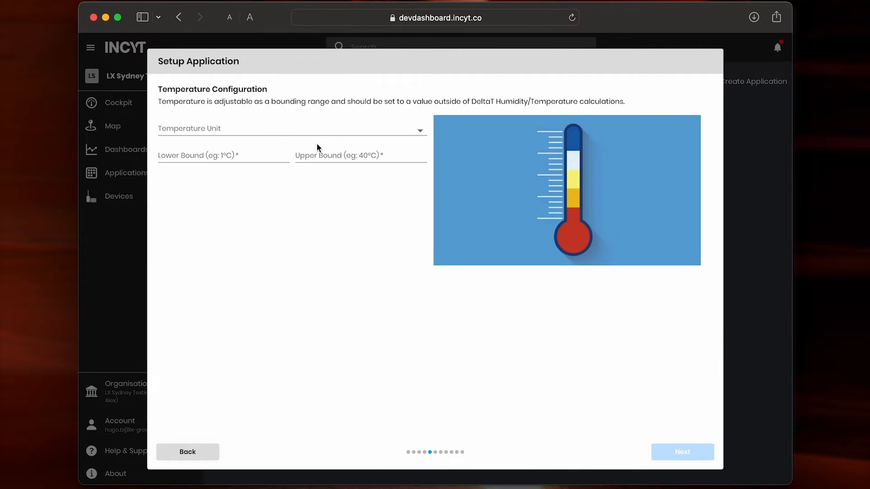
- Configure the temperature range in Celsius with a lower bound of 10 and an upper bound of 28
left_click(254, 135)
left_click(252, 132)
left_click(222, 154)
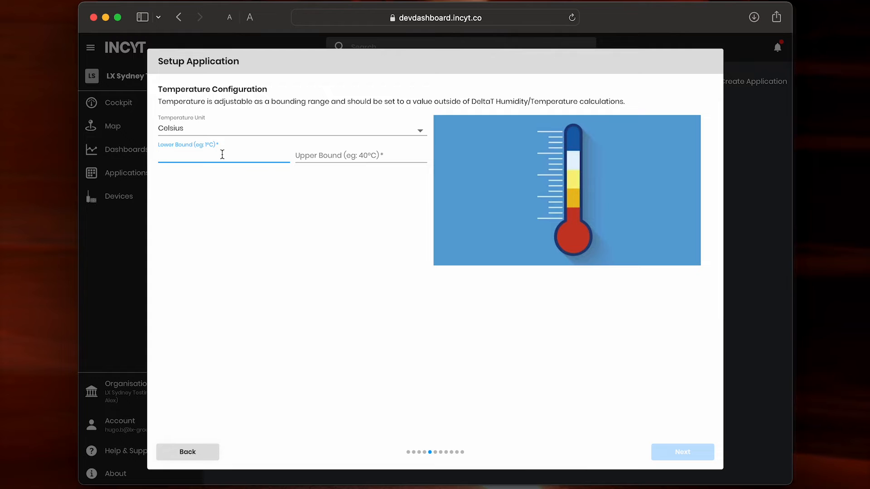
type("10")
left_click(335, 157)
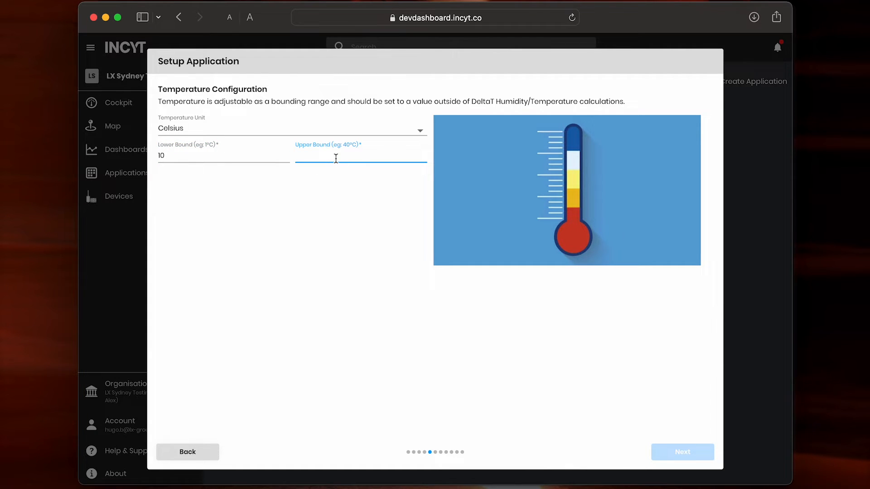
type("28")
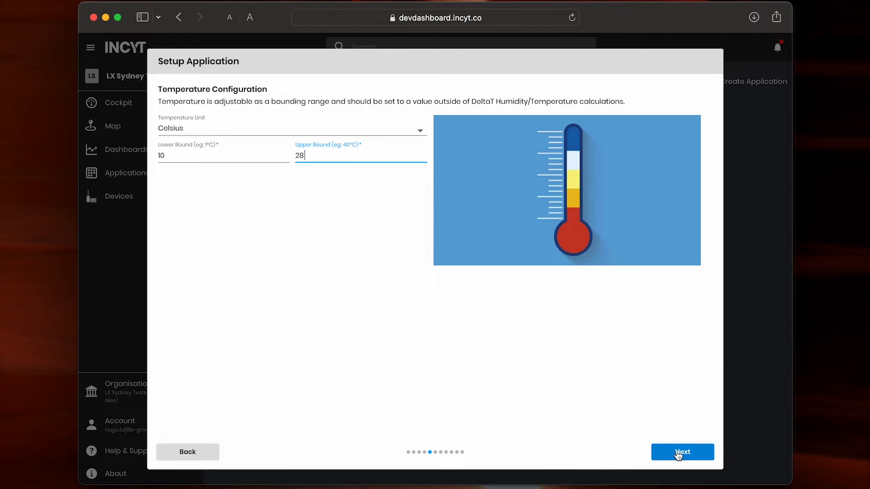
left_click(678, 453)
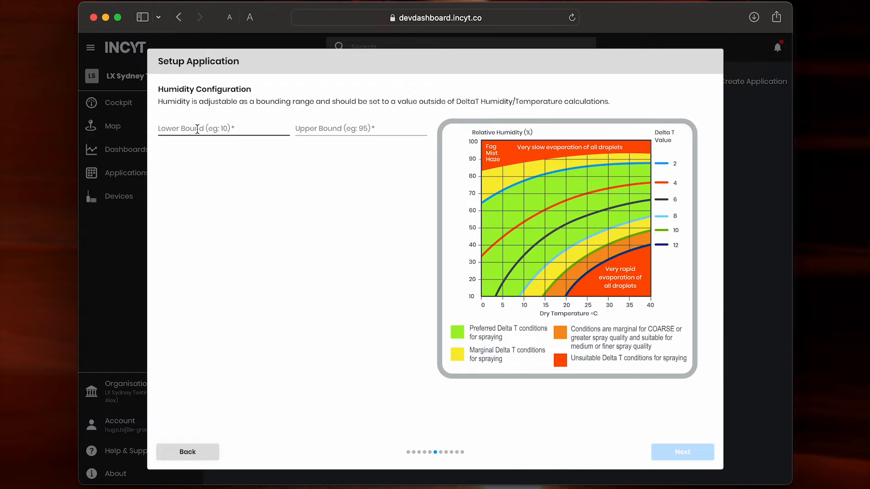
- Configure the humidity range with a lower bound of 0 and an upper bound of 100
left_click(197, 129)
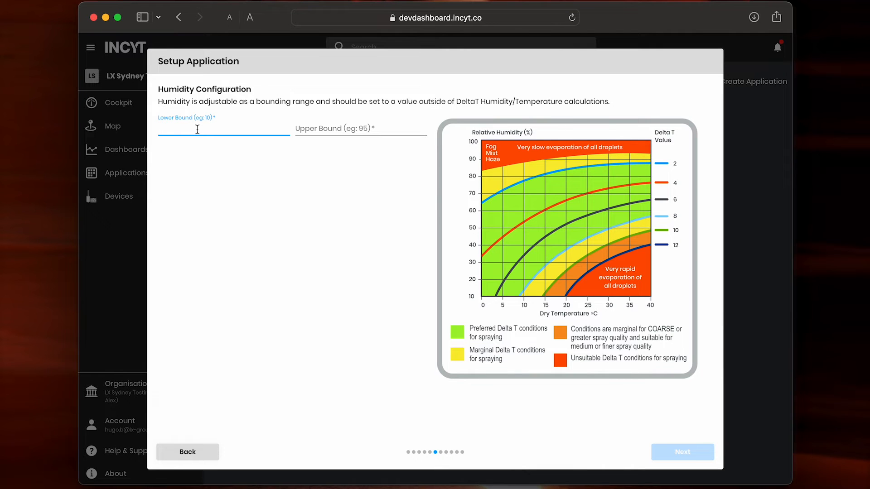
type("0")
left_click(352, 128)
type("100")
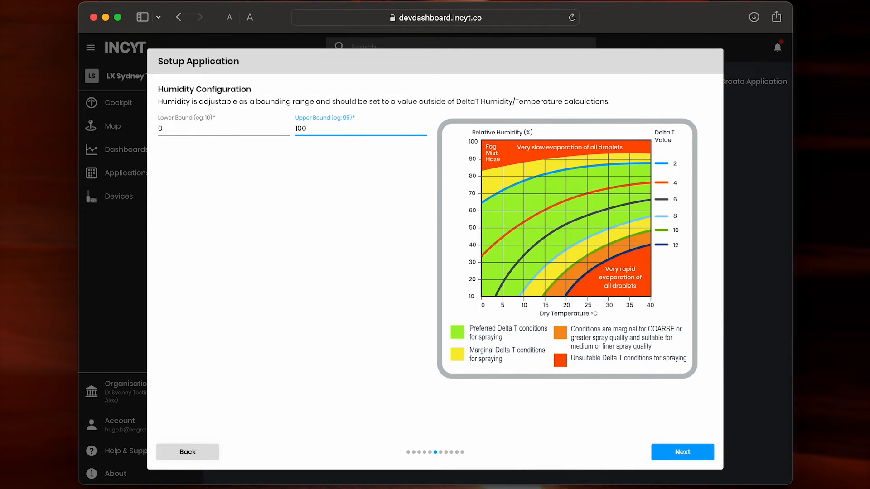
left_click(682, 452)
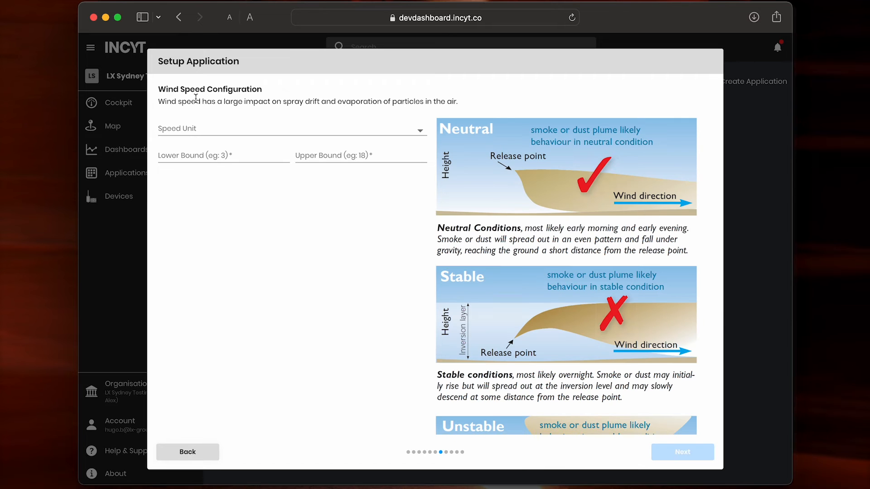
- Configure the wind speed range in kmph with a lower bound of 3 and an upper bound of 18
left_click(180, 129)
left_click(182, 130)
left_click(195, 154)
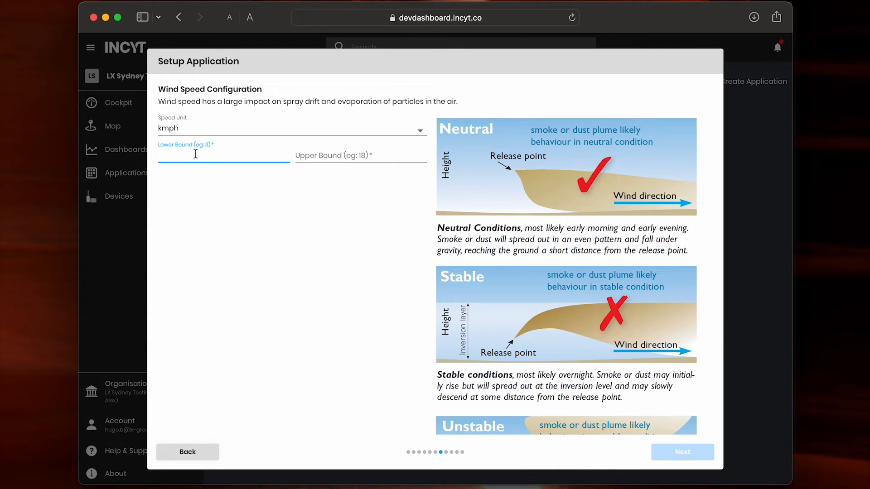
type("3")
left_click(342, 150)
type("18")
left_click(353, 189)
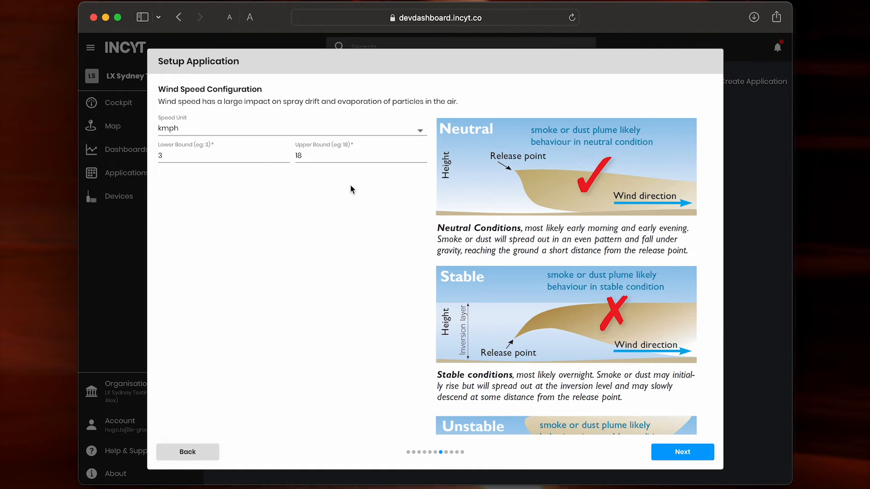
left_click(673, 452)
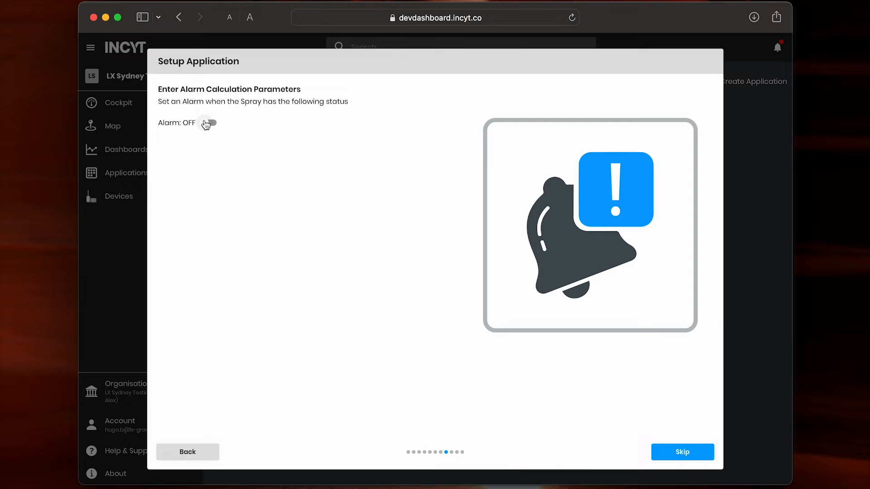
- Turn the alarm on and have it triggered by Good Spray Conditions
left_click(208, 122)
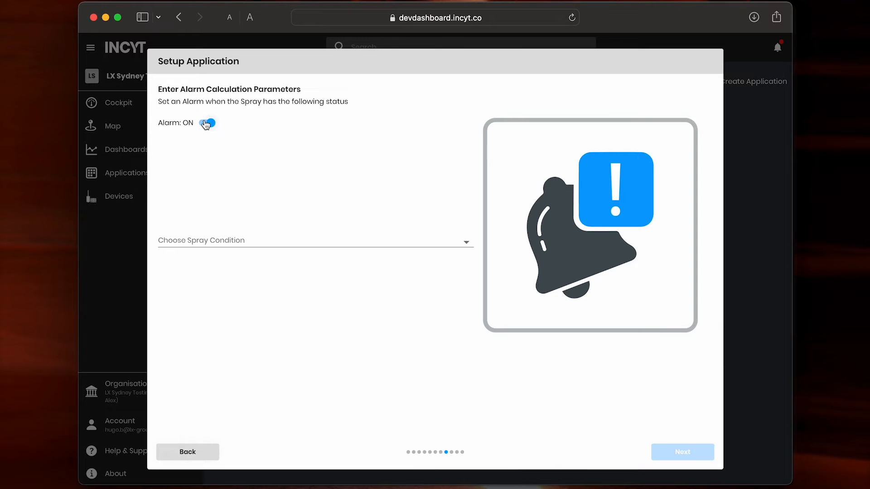
left_click(234, 242)
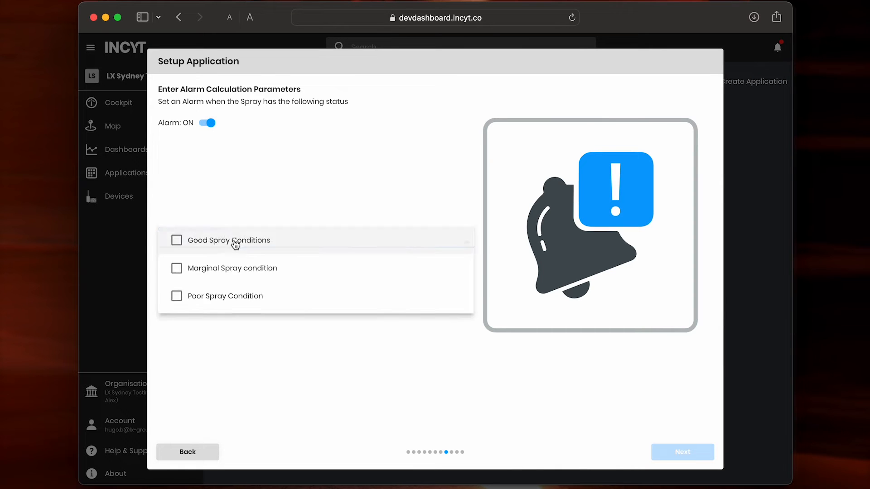
left_click(176, 241)
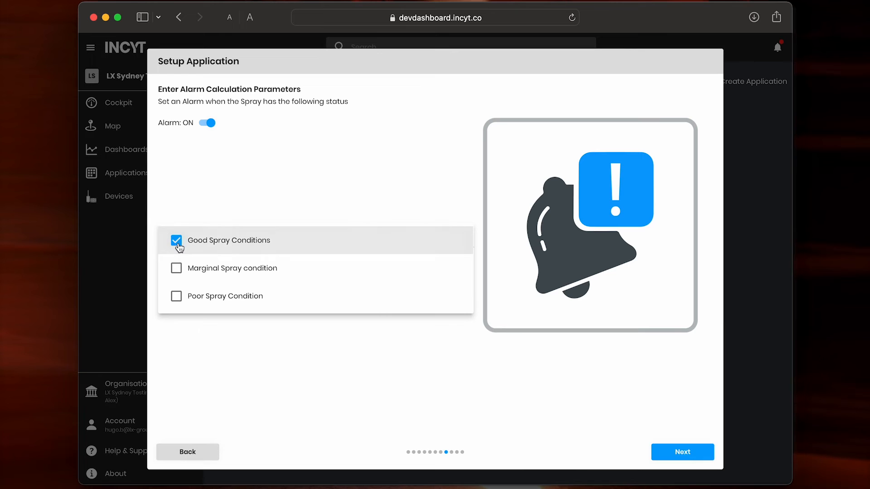
left_click(684, 453)
left_click(684, 453)
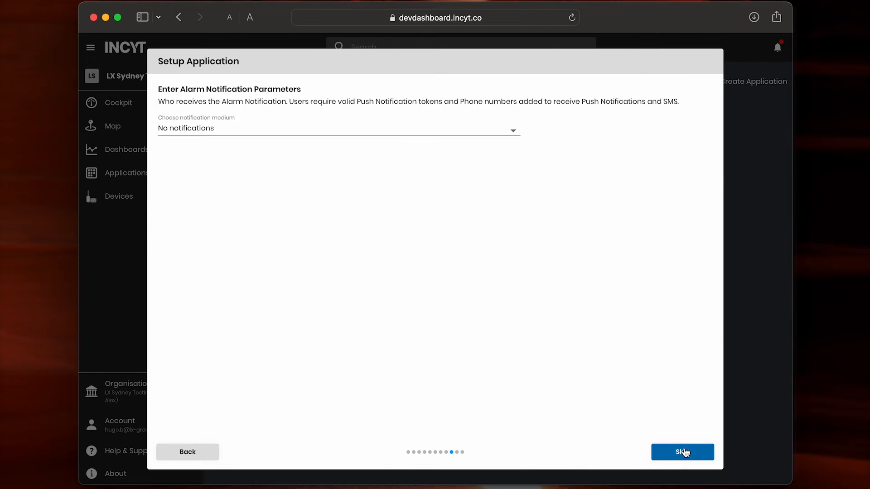
- Set the alarm notification medium to SMS and add the first individual member to the SMS sending list
left_click(206, 129)
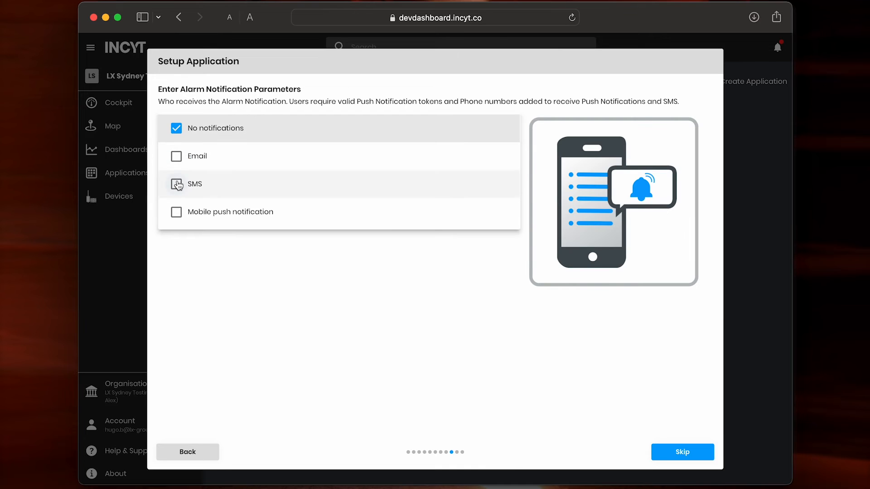
left_click(176, 183)
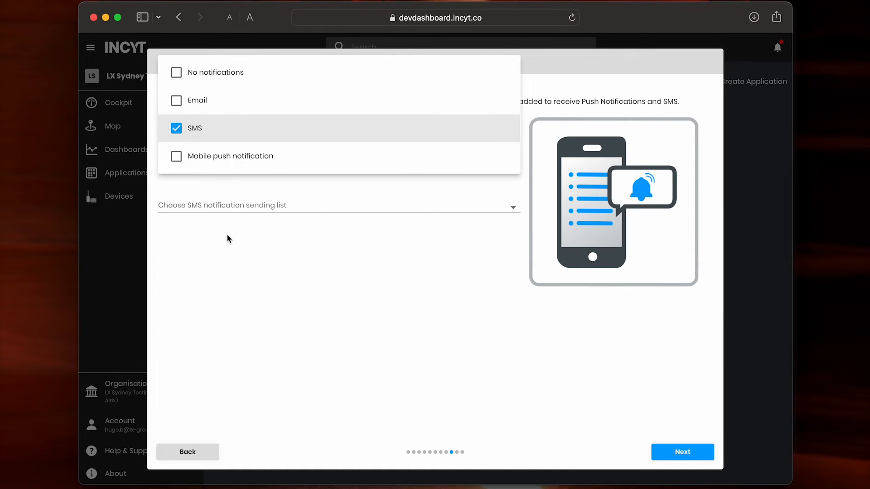
left_click(239, 214)
left_click(245, 205)
left_click(193, 236)
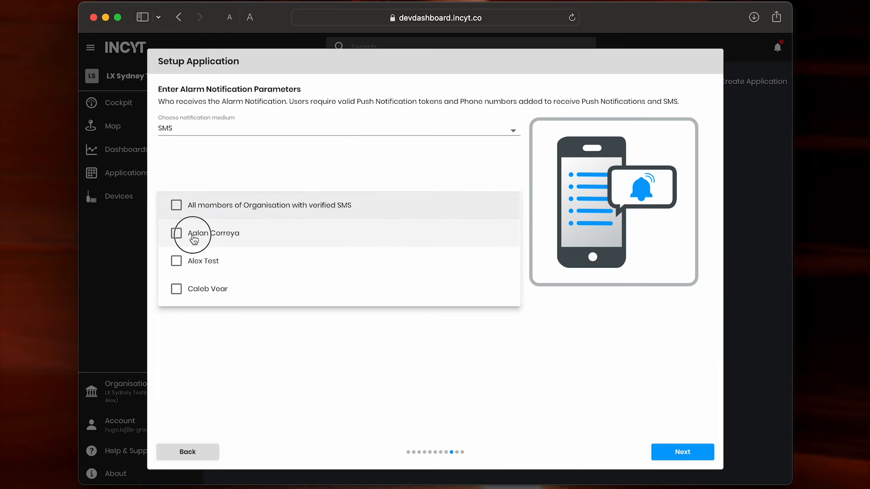
left_click(321, 353)
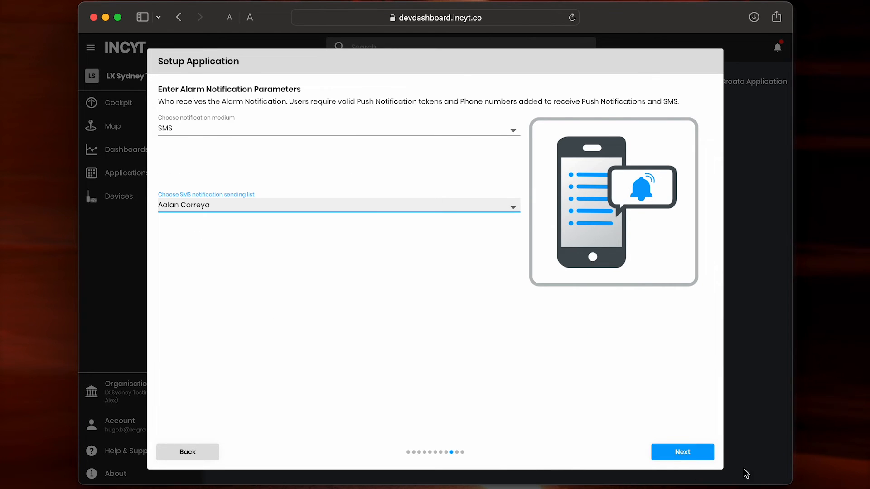
- Proceed through the remaining setup pages and finish creating the Spray Advisory application
left_click(680, 452)
left_click(680, 452)
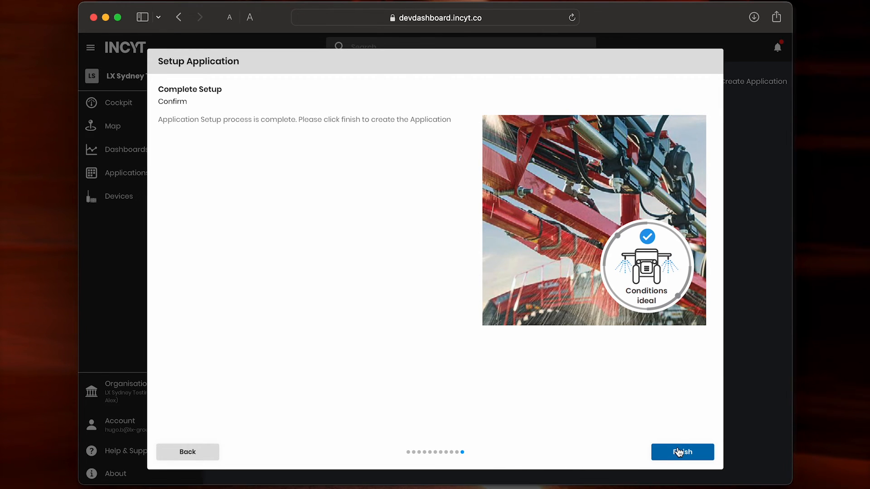
left_click(678, 452)
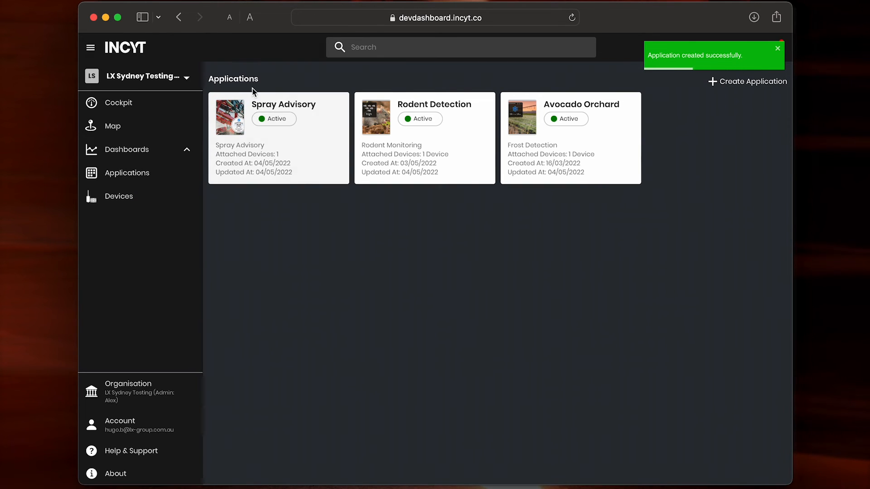
- Open the All Applications dashboard and review the Spray Advisory table and gauge along with the other applications' widgets
left_click(141, 154)
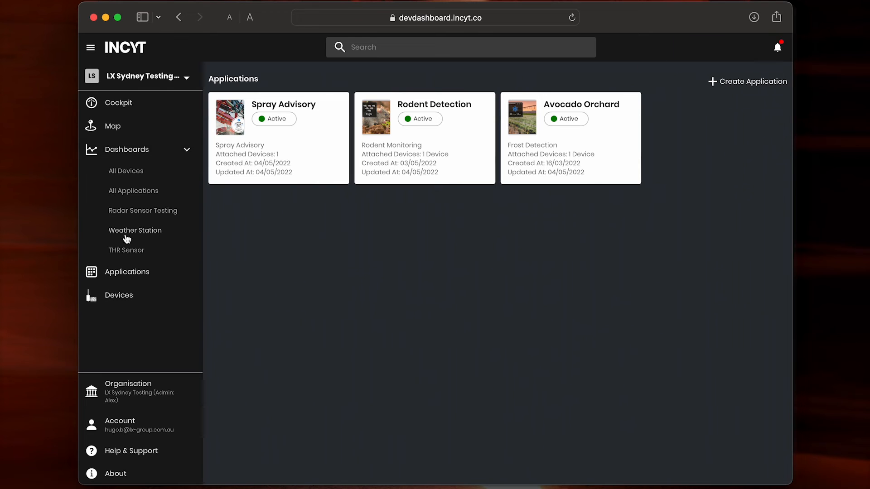
left_click(134, 191)
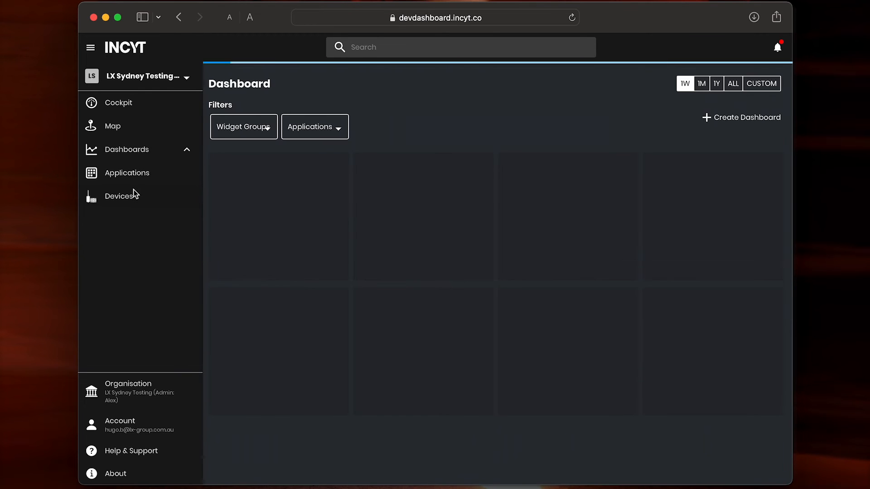
scroll(206, 156, "down", 5)
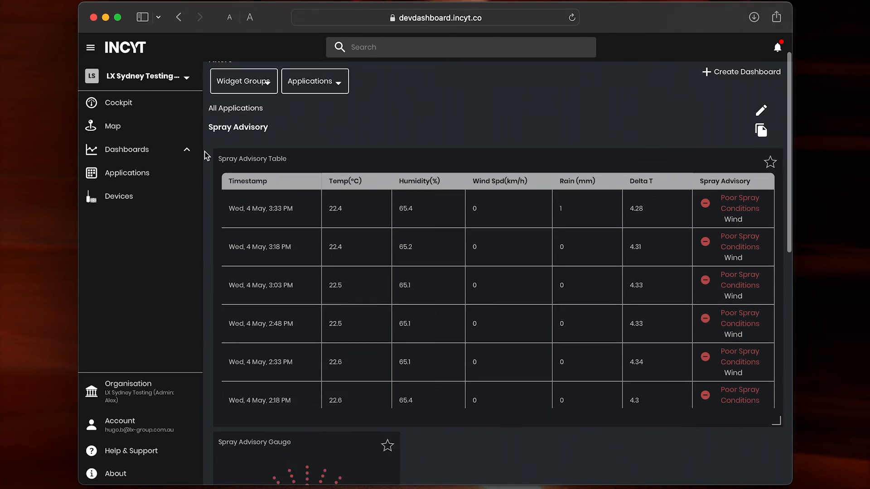
scroll(206, 155, "up", 2)
scroll(206, 156, "down", 2)
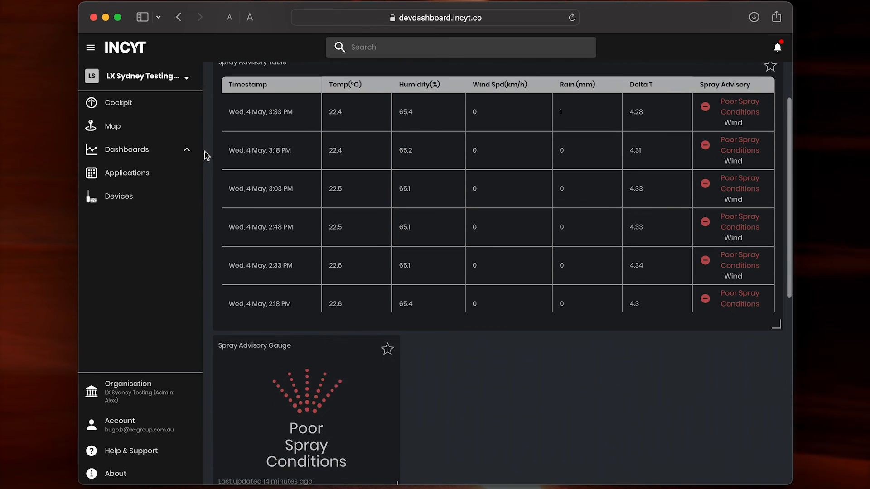
scroll(206, 155, "down", 10)
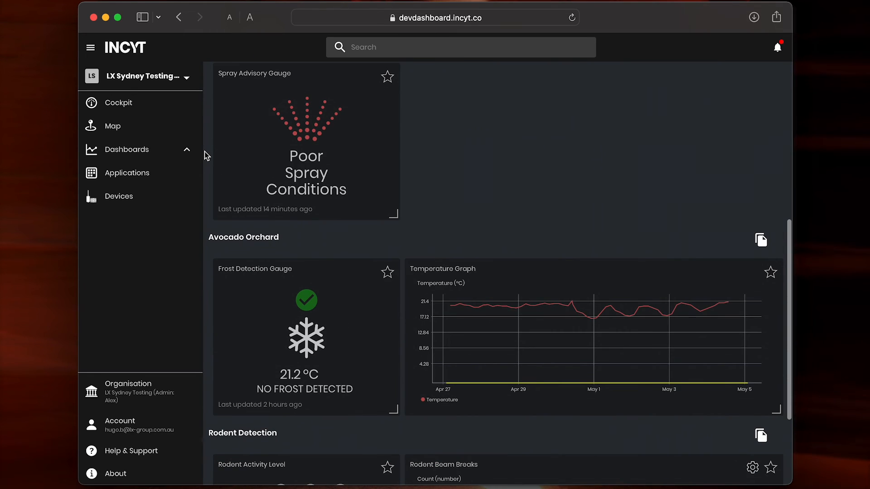
scroll(207, 156, "up", 10)
scroll(206, 155, "down", 8)
scroll(206, 156, "up", 9)
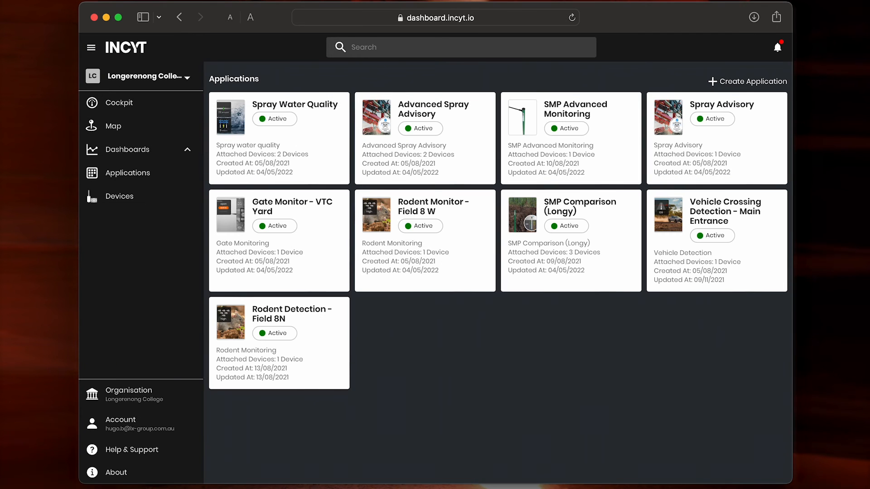
- Open the Spray Advisory Demo dashboard and examine the Advanced Spray Advisory gauge and table
left_click(128, 156)
scroll(150, 262, "down", 5)
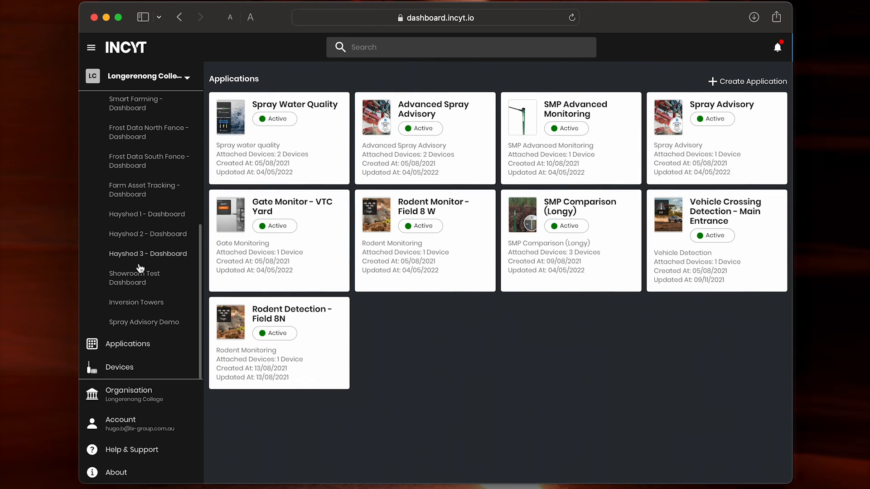
left_click(146, 323)
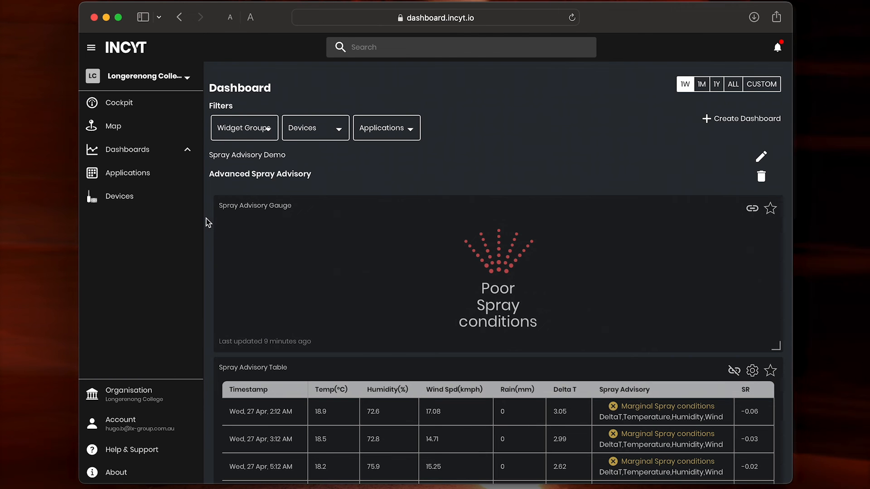
scroll(206, 218, "down", 3)
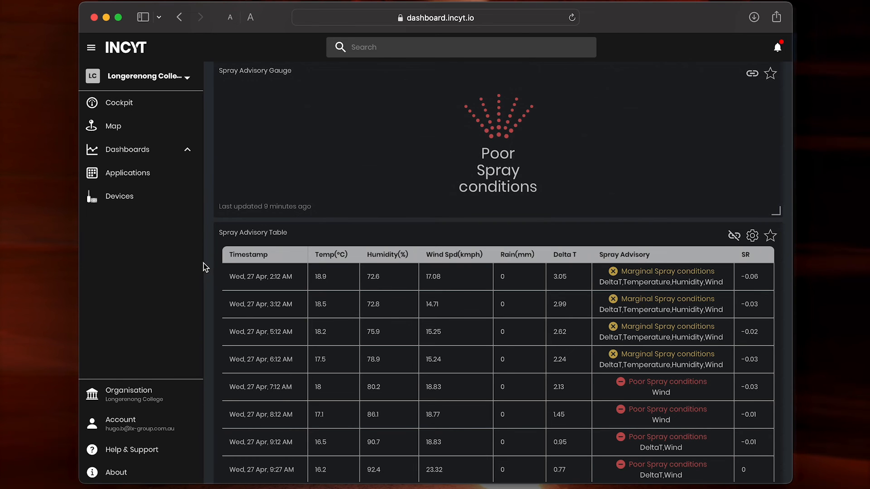
scroll(206, 267, "down", 3)
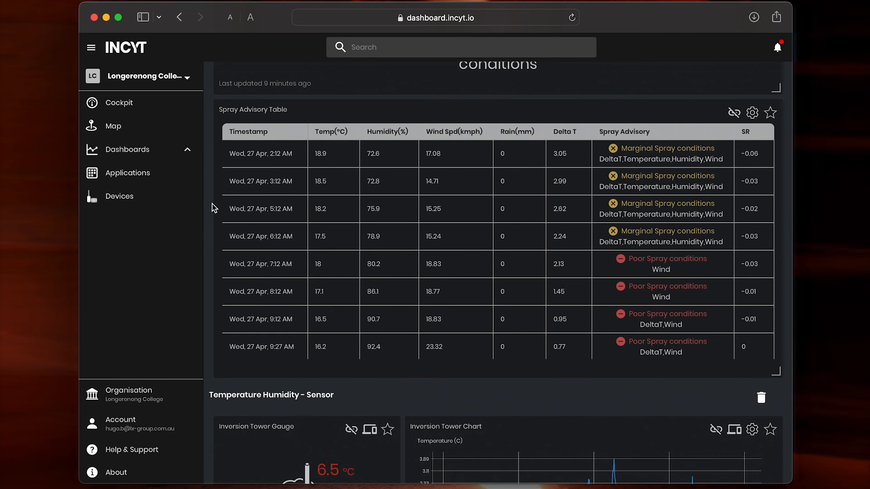
- Examine the inversion tower widgets and the Paddock 4 Davis Weather Station gauges, charts and weather table
scroll(212, 204, "down", 7)
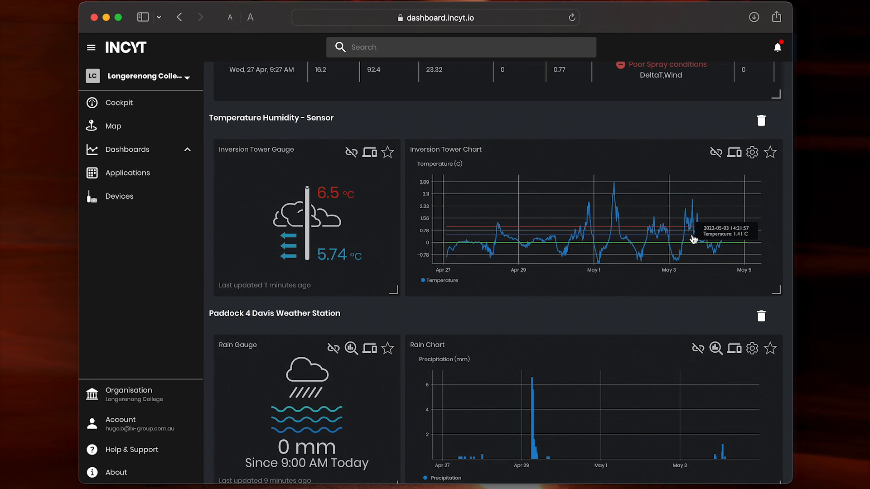
scroll(208, 228, "down", 5)
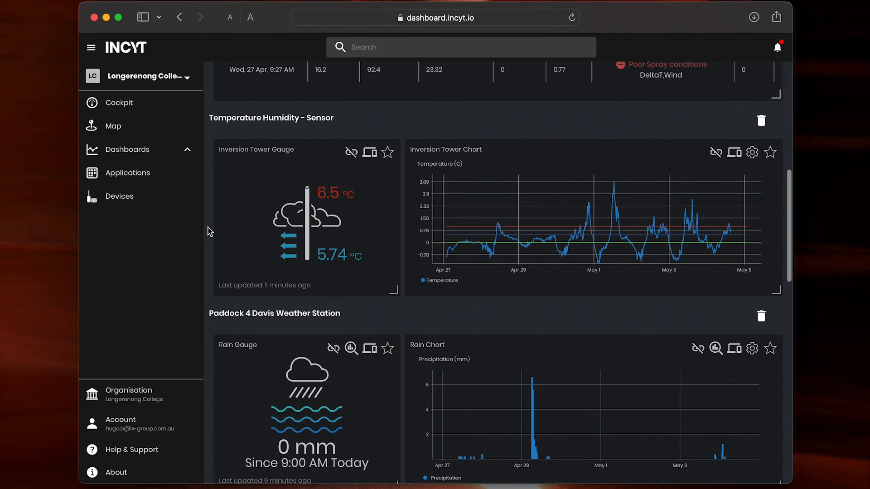
scroll(208, 231, "down", 1)
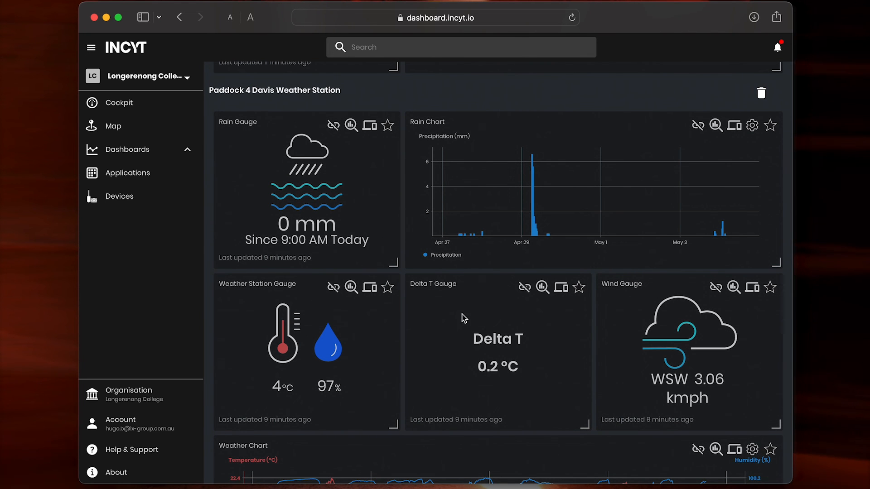
scroll(504, 347, "down", 1)
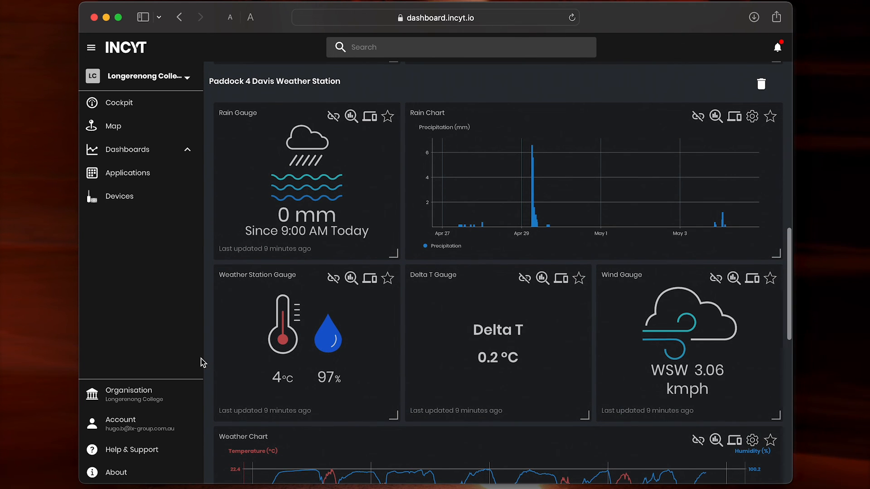
scroll(211, 353, "down", 8)
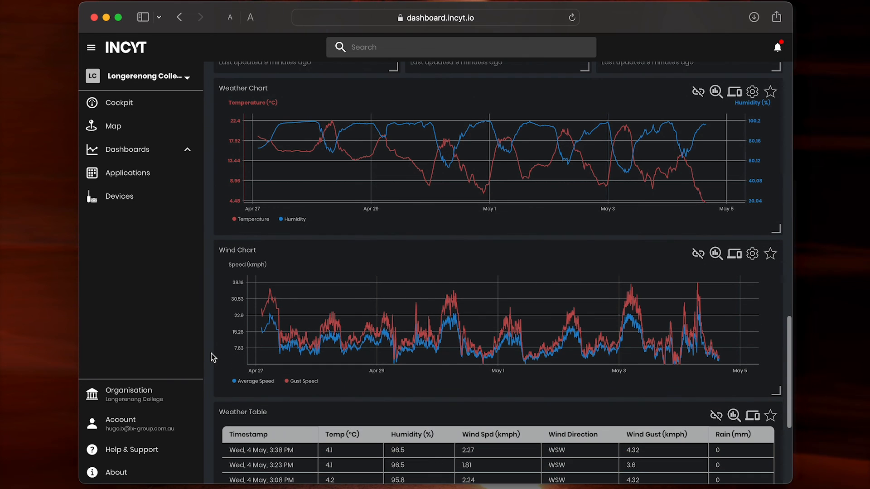